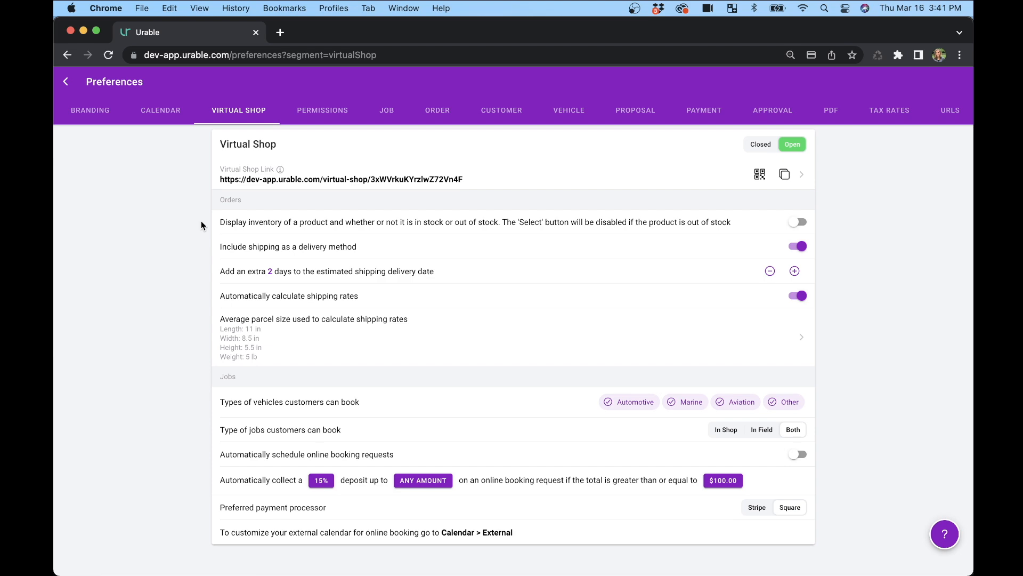
Turn on the product inventory display for the virtual shop and open the shop's Clothing category
left_click(800, 223)
left_click(64, 81)
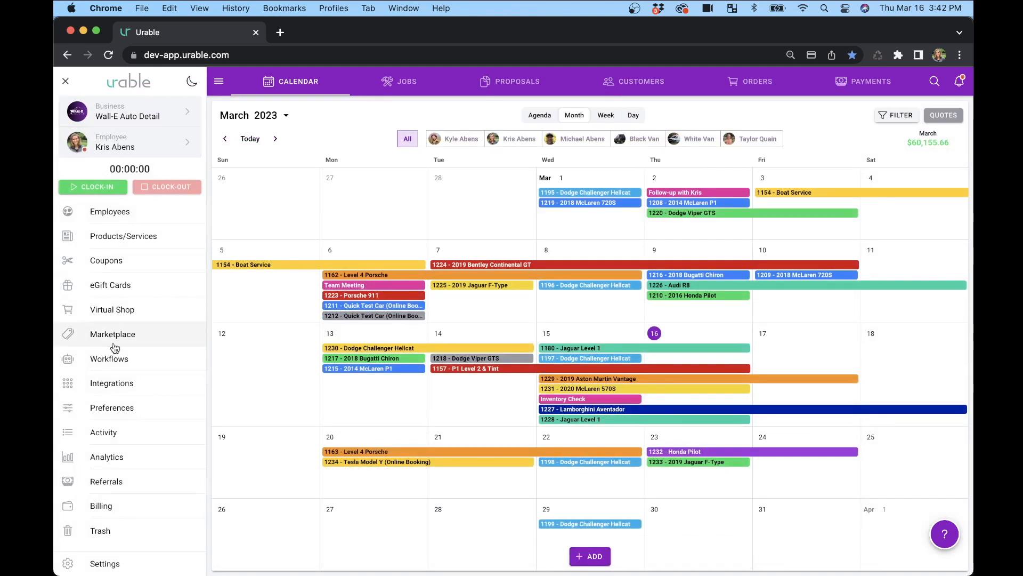
left_click(113, 310)
left_click(569, 356)
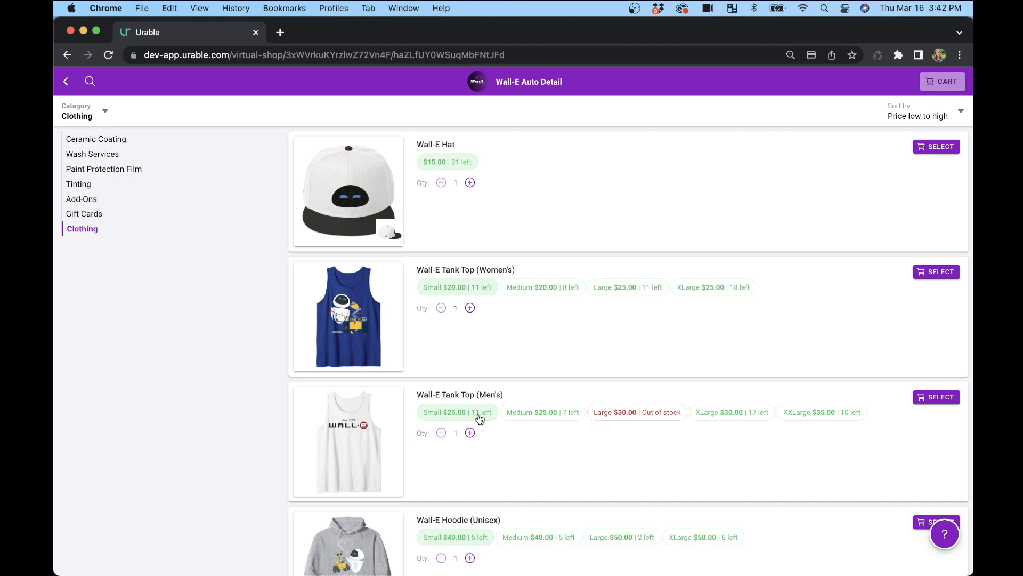
Check the stock status of the Large size of the Wall-E Tank Top (Men's)
left_click(661, 420)
left_click(661, 419)
left_click(661, 420)
left_click(633, 414)
left_click(643, 417)
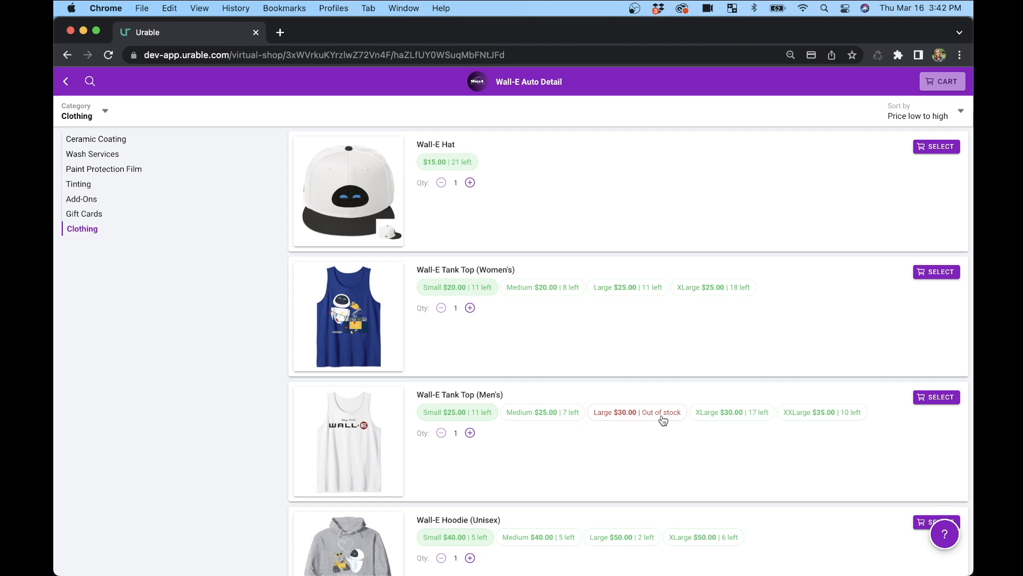
Return to the virtual shop preferences and turn off the product inventory display
left_click(66, 81)
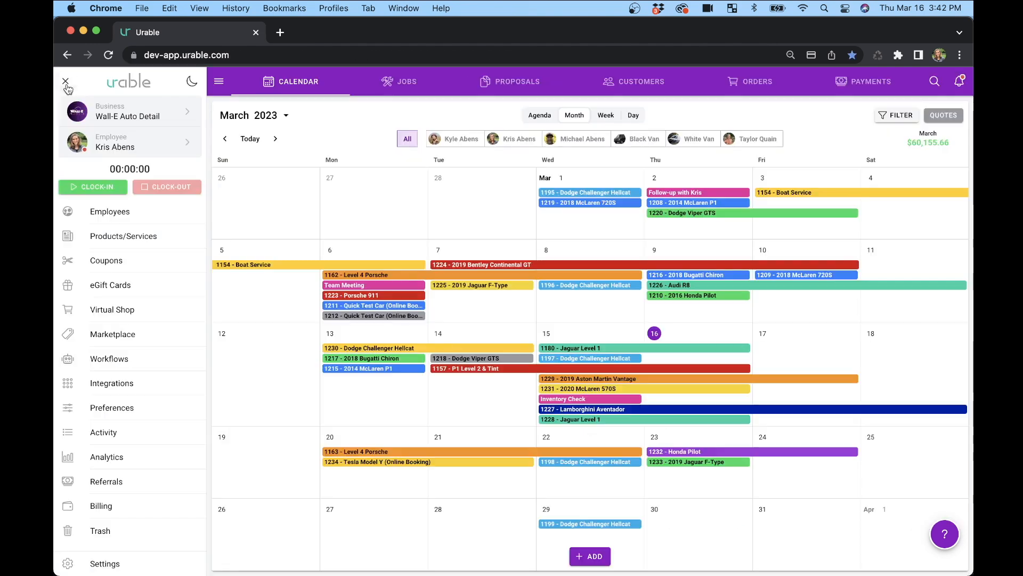
left_click(128, 407)
left_click(231, 113)
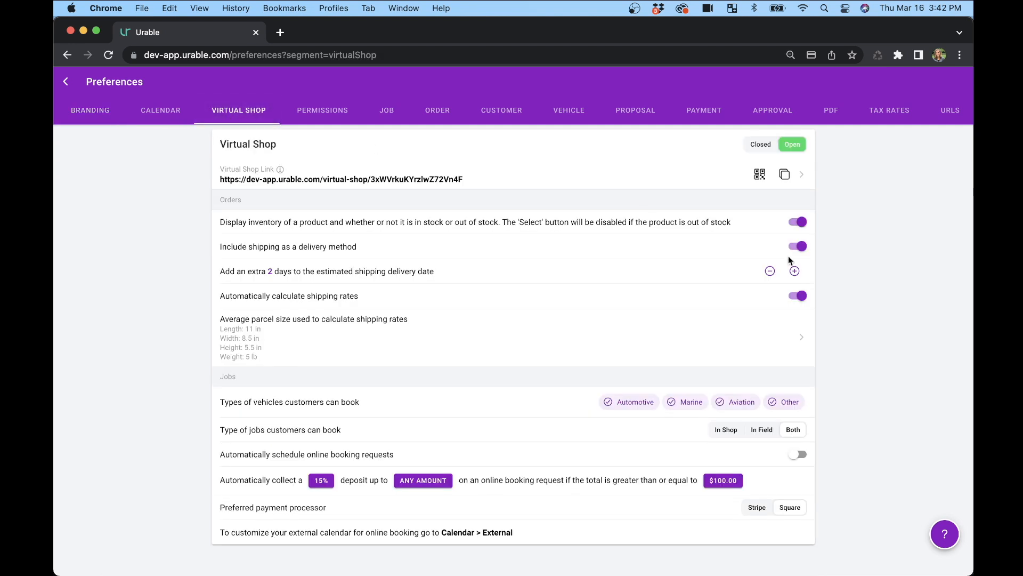
left_click(798, 222)
Switch shipping as a delivery method off and back on, and view the average parcel size settings without changing them
left_click(797, 247)
left_click(796, 247)
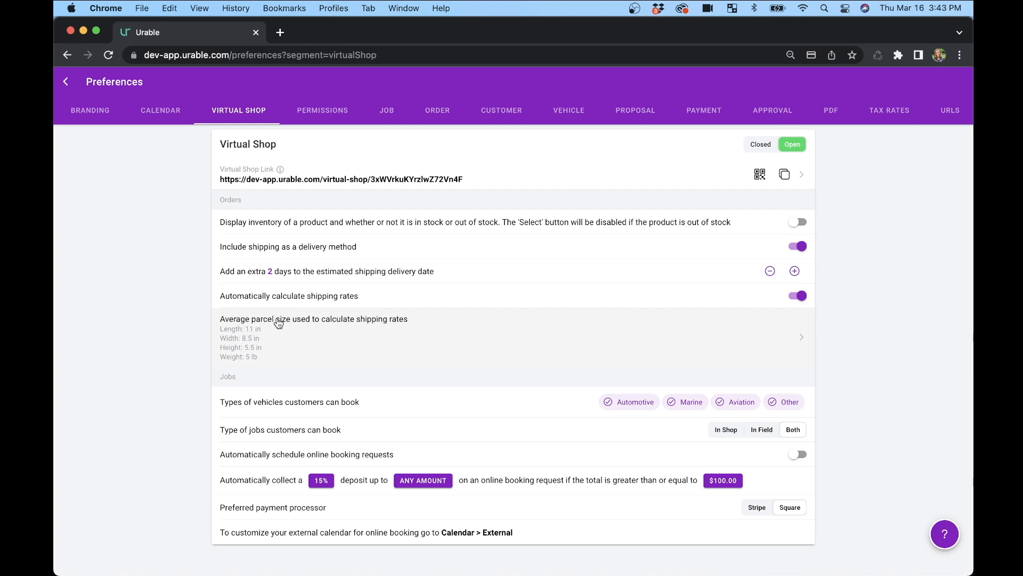
left_click(385, 338)
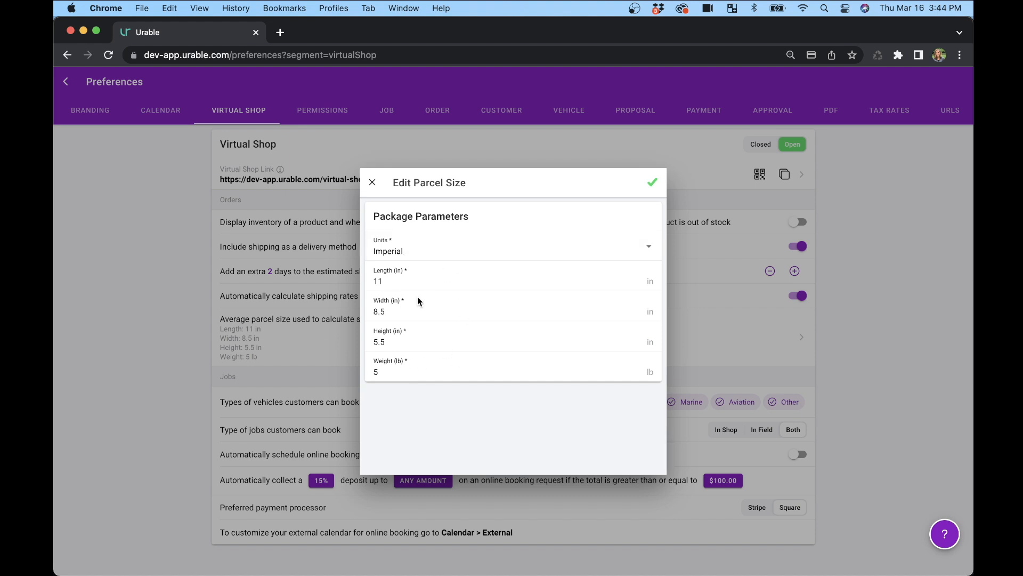
left_click(374, 186)
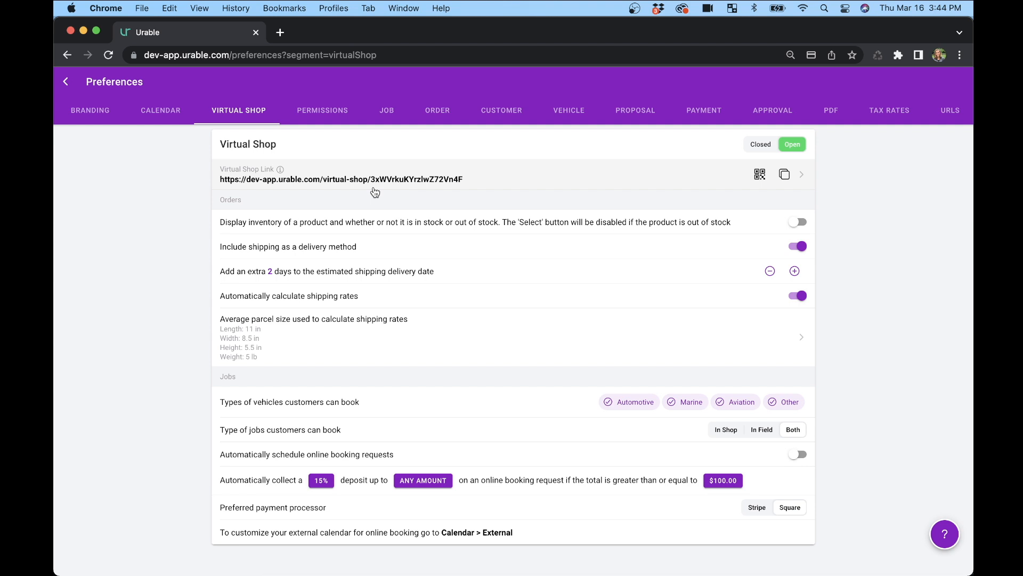
Turn off automatic shipping rate calculation and view the flat shipping rate without changing it
left_click(798, 299)
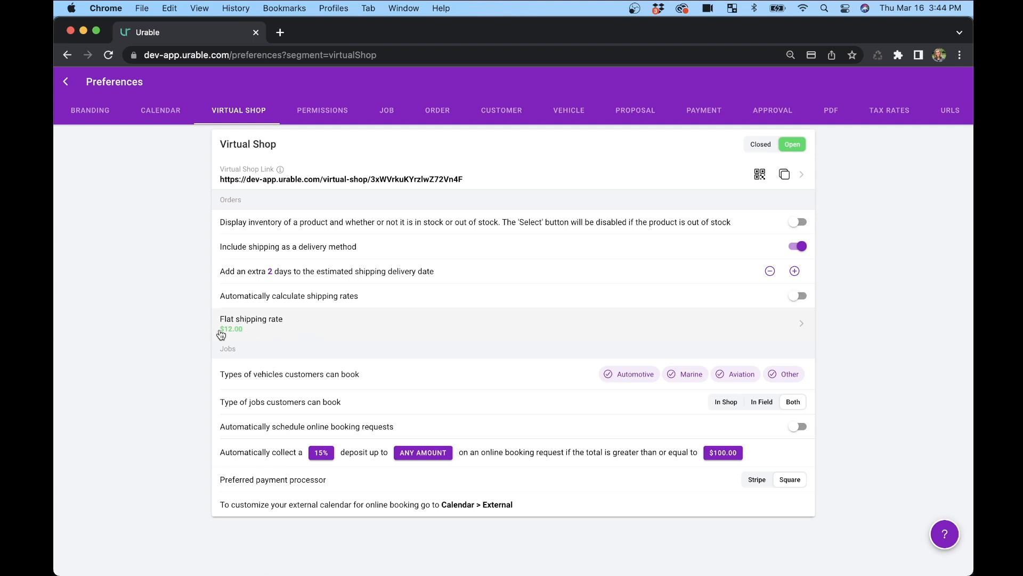
left_click(417, 326)
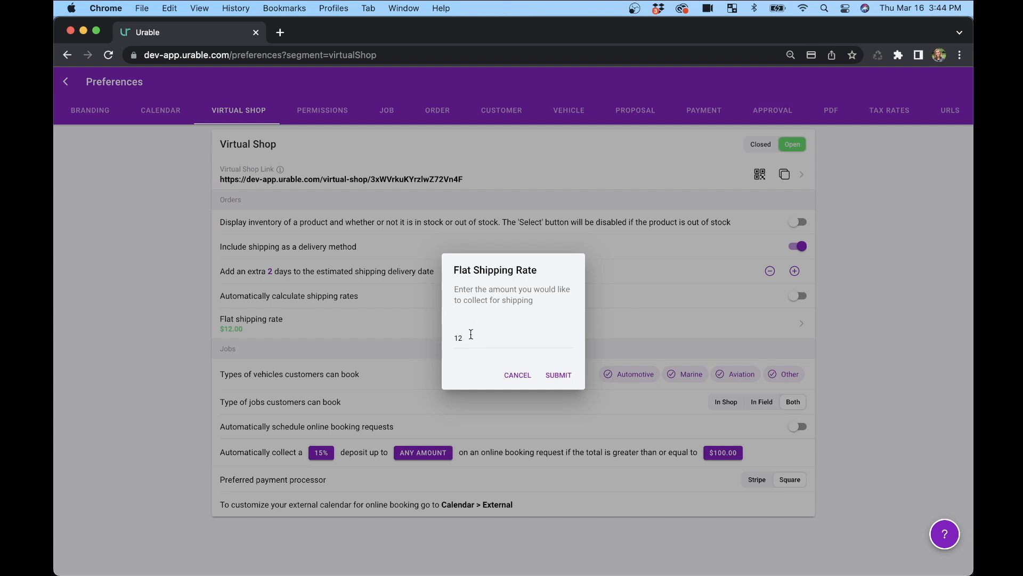
left_click(517, 374)
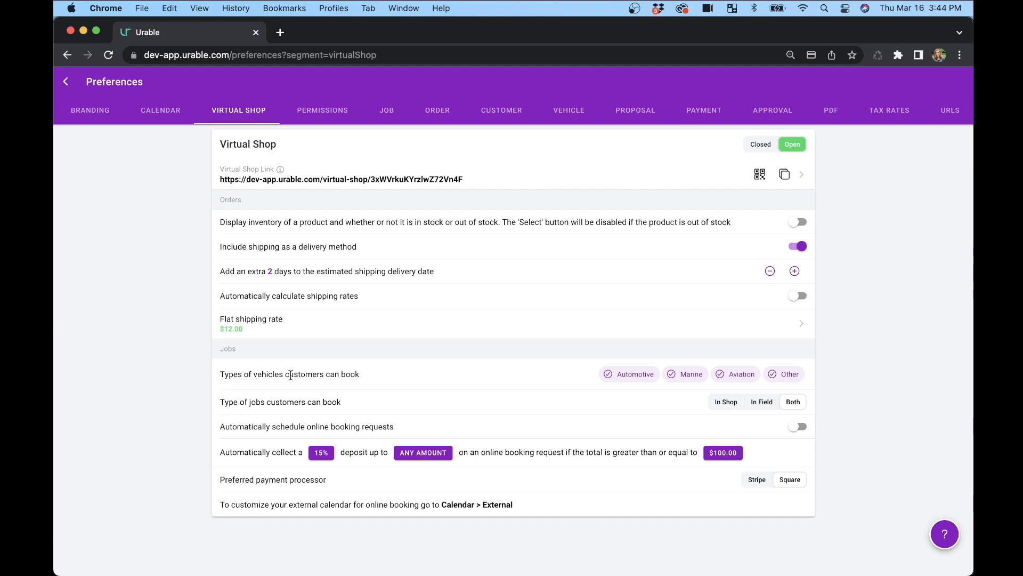
Deselect Marine, Aviation and Other as vehicle types customers can book, and reselect all three
left_click(692, 375)
left_click(741, 374)
left_click(788, 374)
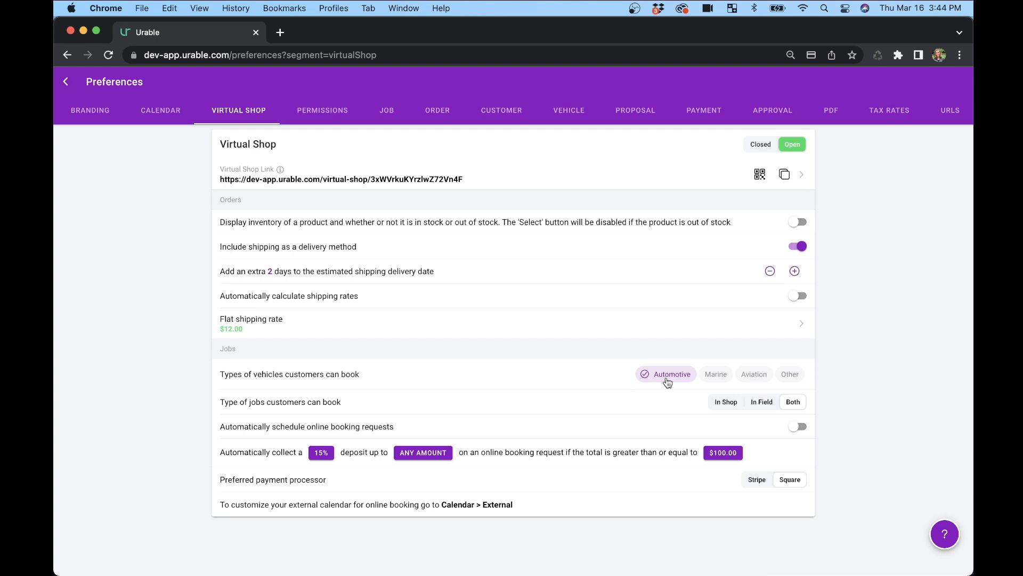
left_click(715, 375)
left_click(753, 375)
left_click(795, 376)
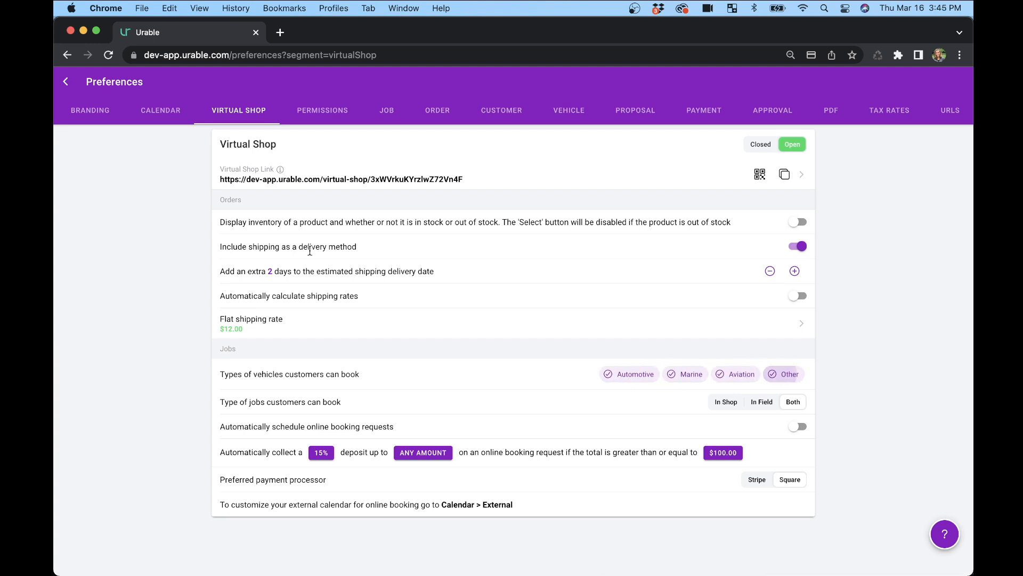
Add the Level 4 Package (Coupe) from Ceramic Coating to the virtual shop cart and show the checkout's vehicle information
left_click(66, 81)
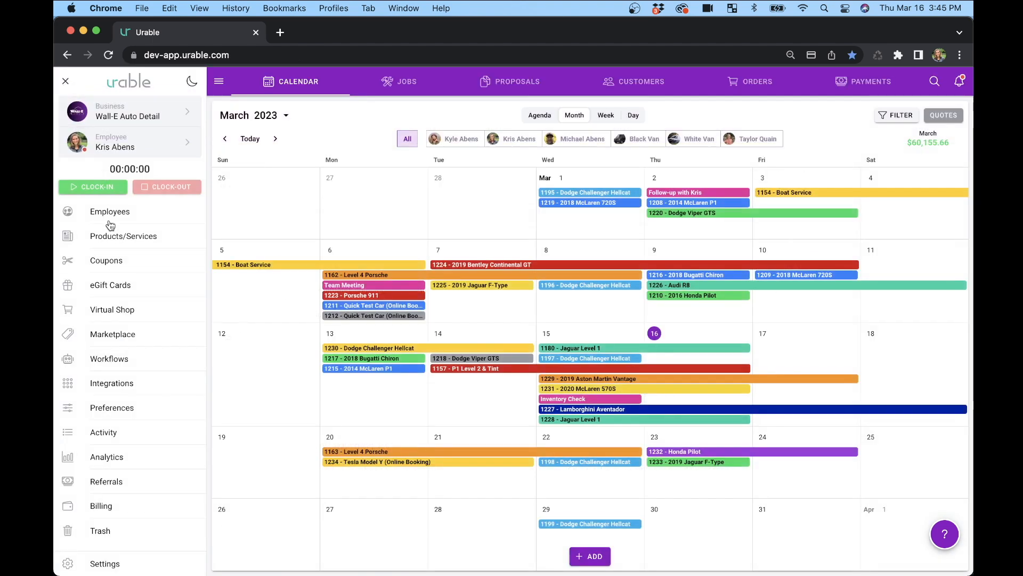
left_click(113, 310)
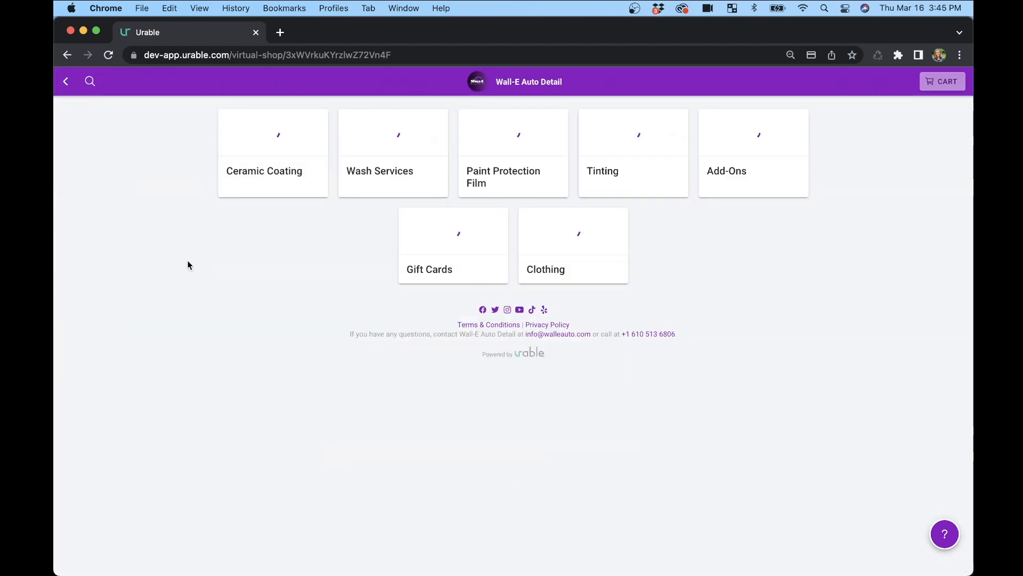
left_click(288, 173)
left_click(932, 238)
scroll(875, 304, "down", 3)
scroll(875, 303, "down", 3)
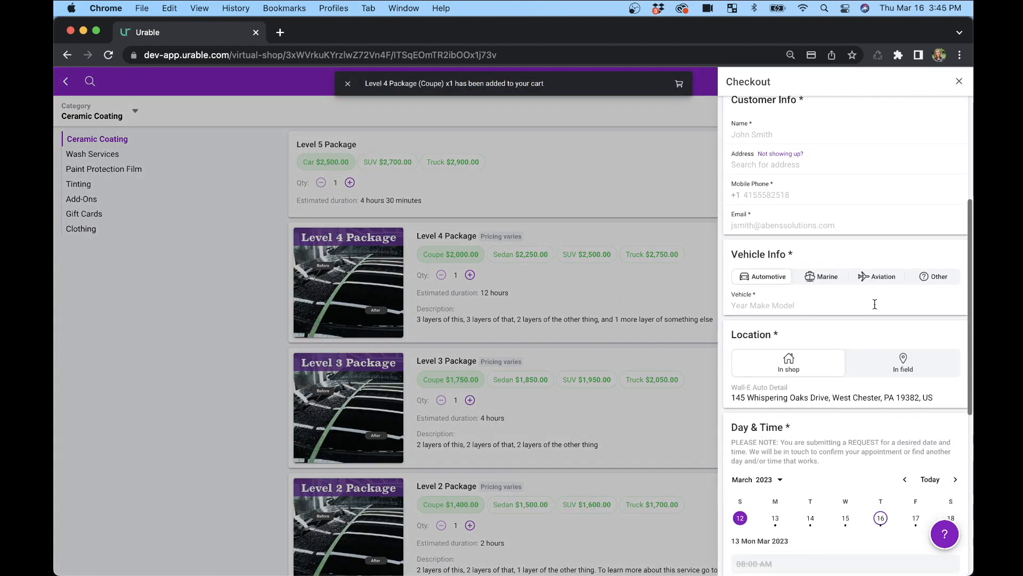
Preview the Marine, Other and Aviation vehicle types in the checkout and return to Automotive
left_click(841, 279)
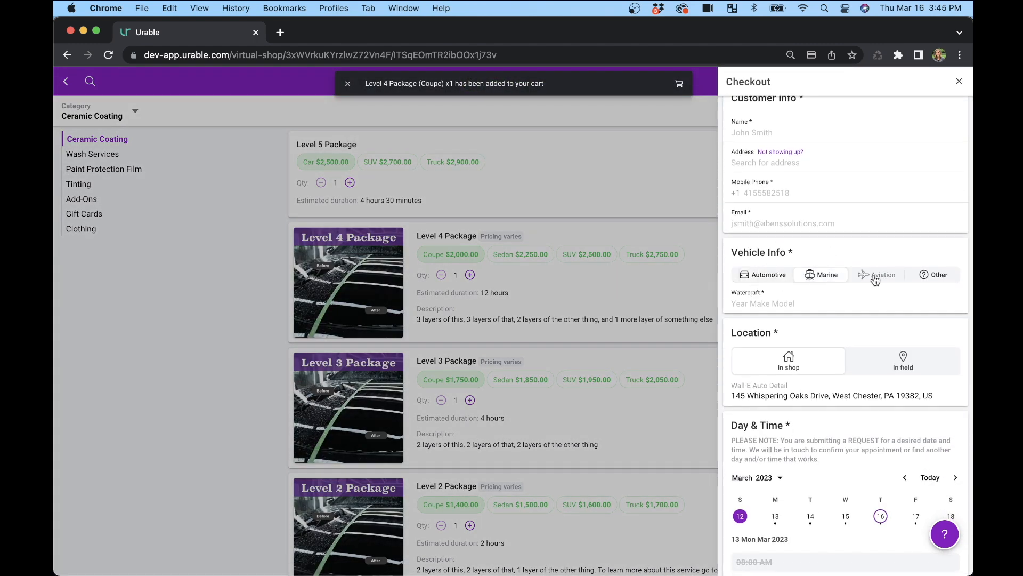
left_click(931, 274)
left_click(881, 278)
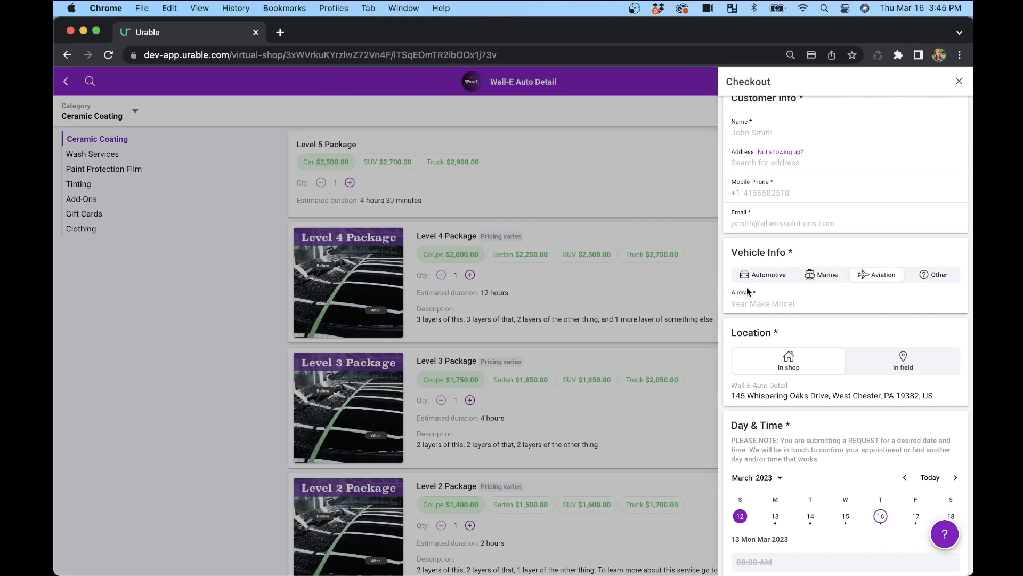
left_click(814, 276)
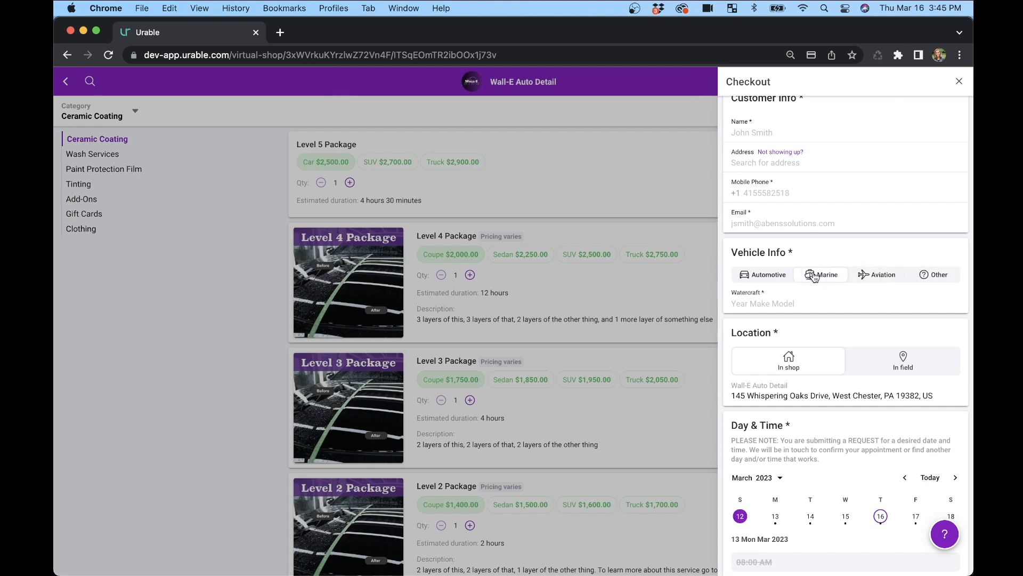
left_click(764, 279)
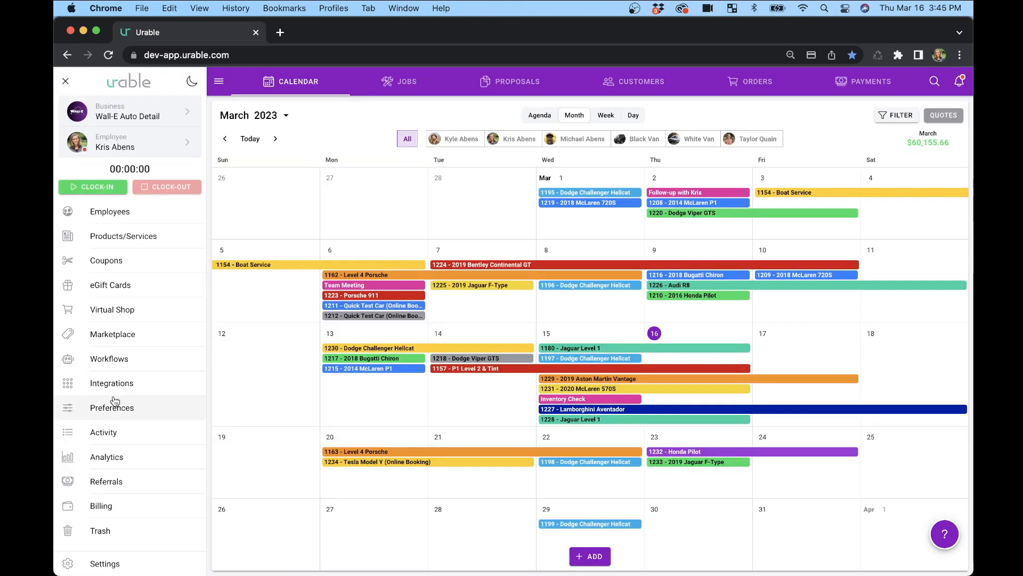
Reopen the virtual shop preferences to review the type of jobs customers can book, and return to the calendar
left_click(107, 406)
left_click(226, 110)
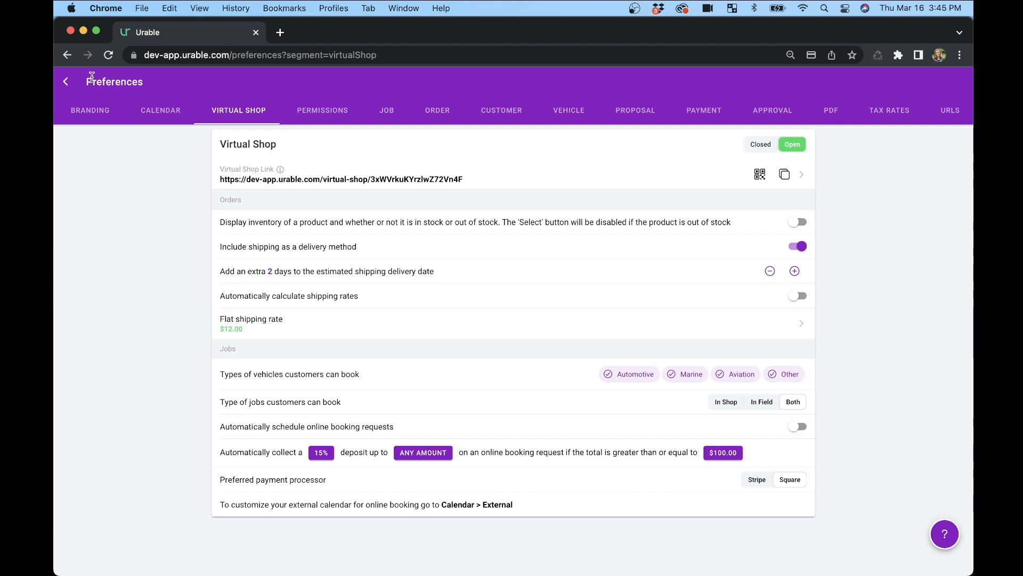
left_click(65, 83)
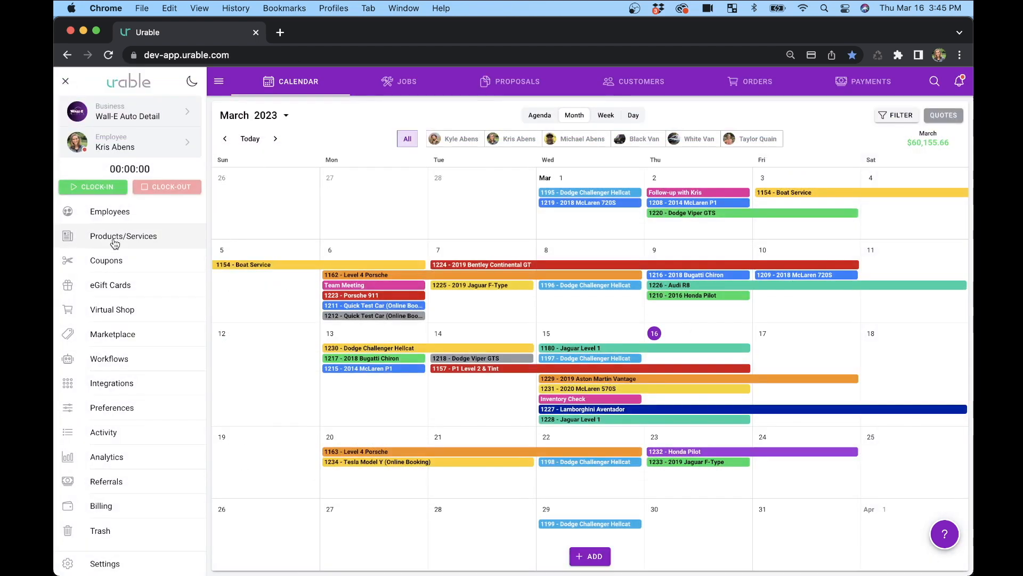
Add Dent Removal from the Add-Ons category to the virtual shop cart and open the checkout form
left_click(119, 309)
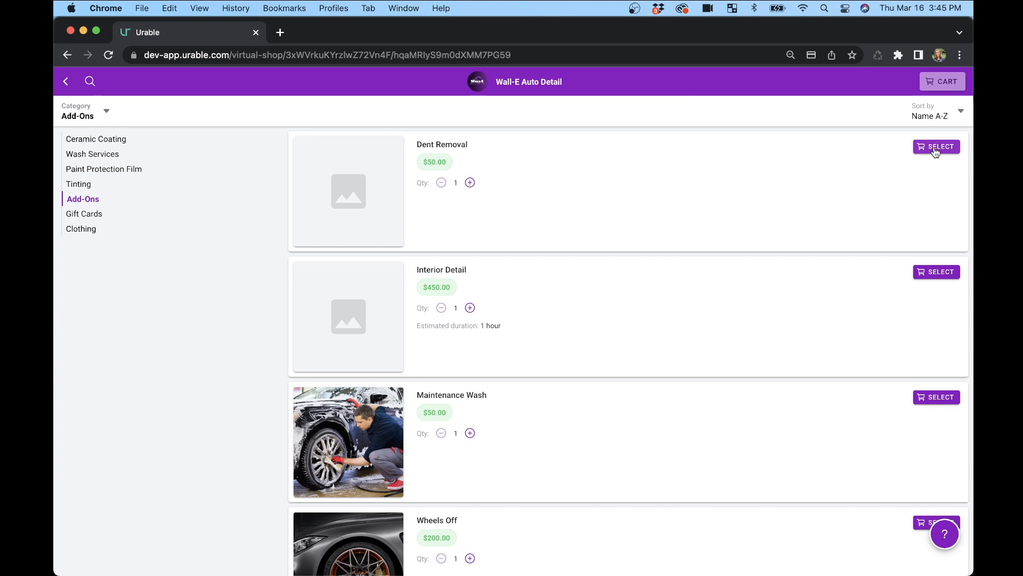
left_click(935, 148)
left_click(945, 81)
scroll(863, 304, "down", 5)
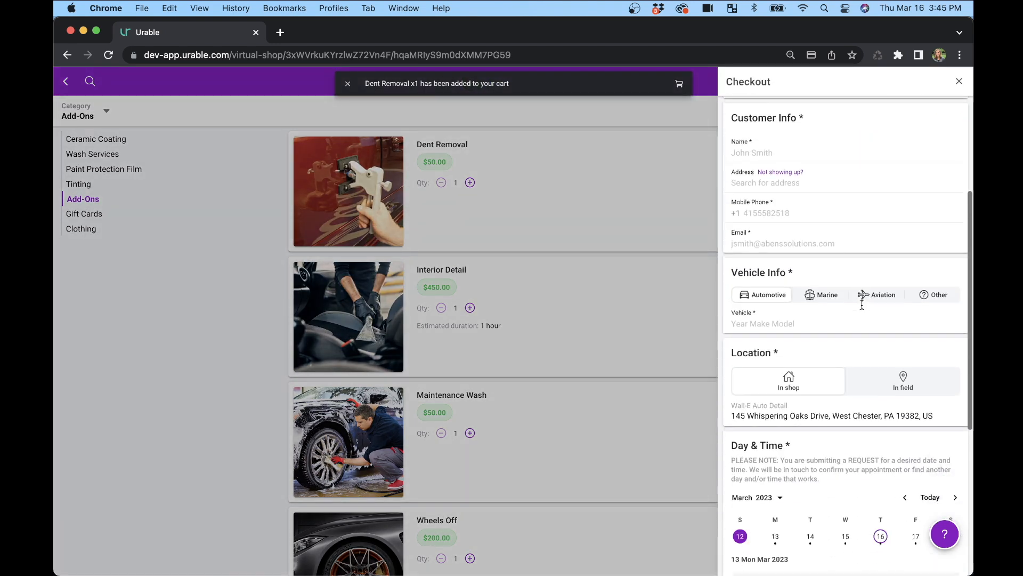
Compare the In shop and In field location options in the checkout, ending on In shop
left_click(889, 295)
left_click(788, 292)
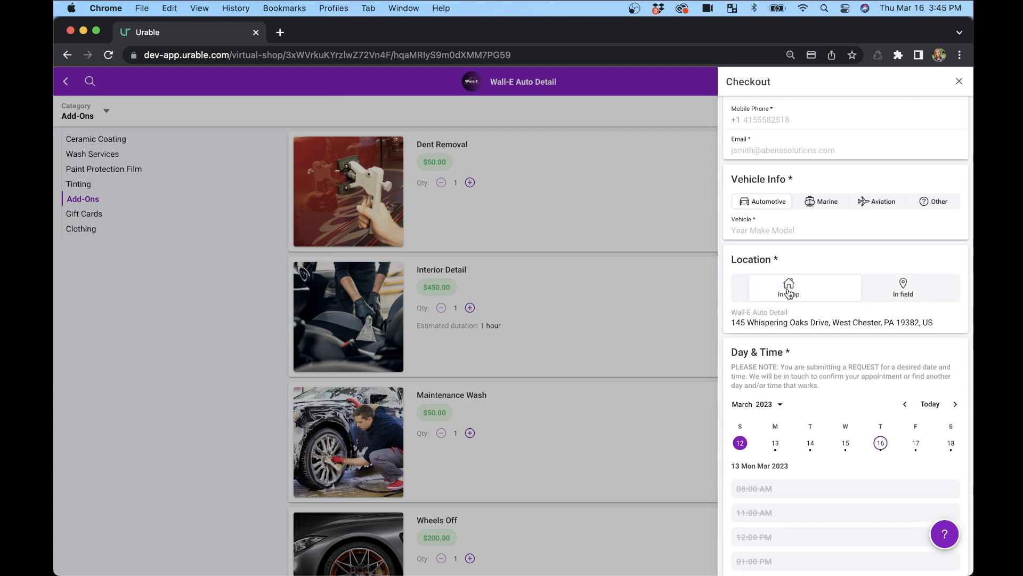
left_click(894, 296)
scroll(867, 275, "up", 3)
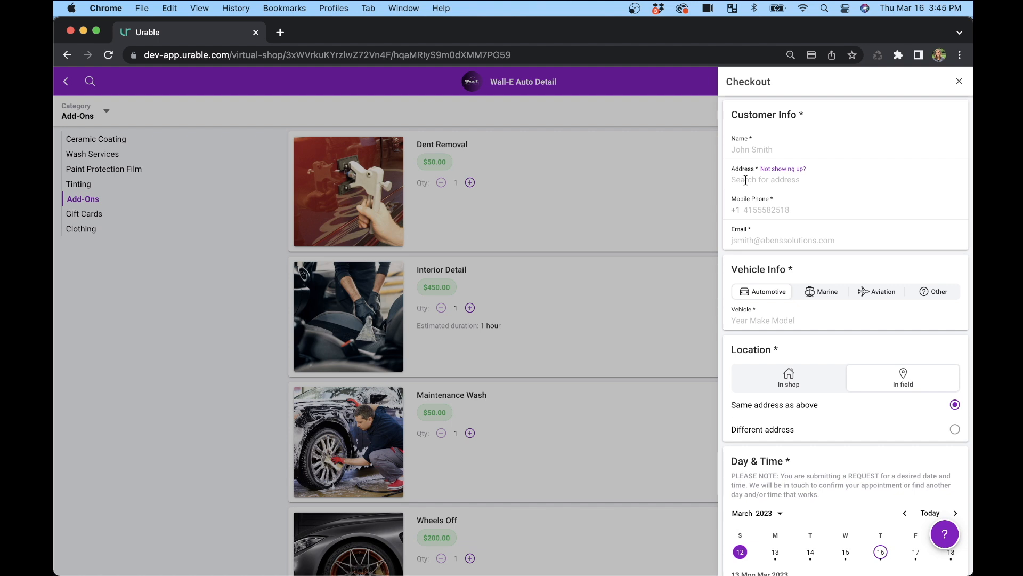
left_click(789, 377)
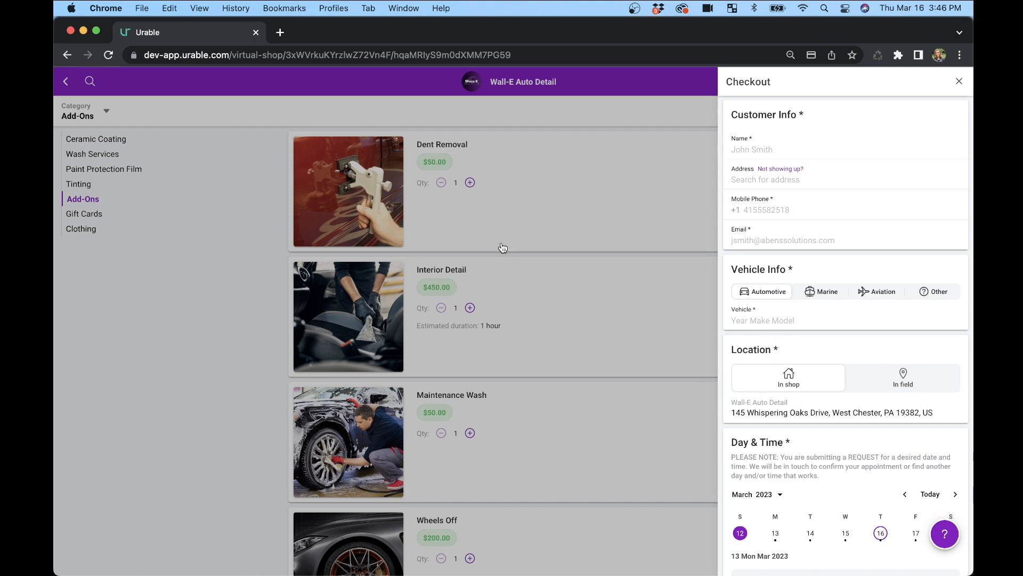
Return to the virtual shop preferences to review the online booking settings, and go back to the calendar
left_click(65, 81)
left_click(113, 407)
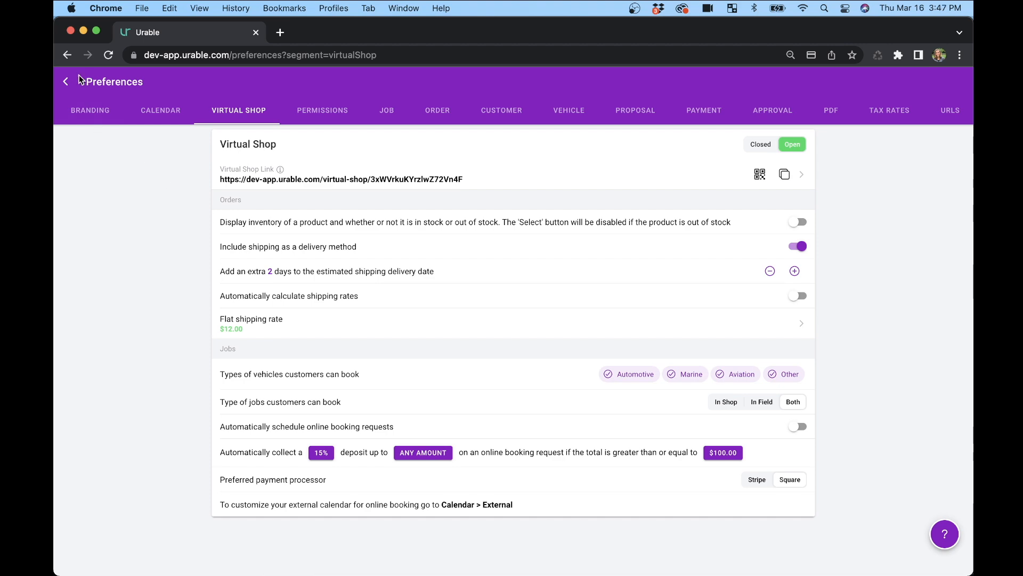
left_click(64, 83)
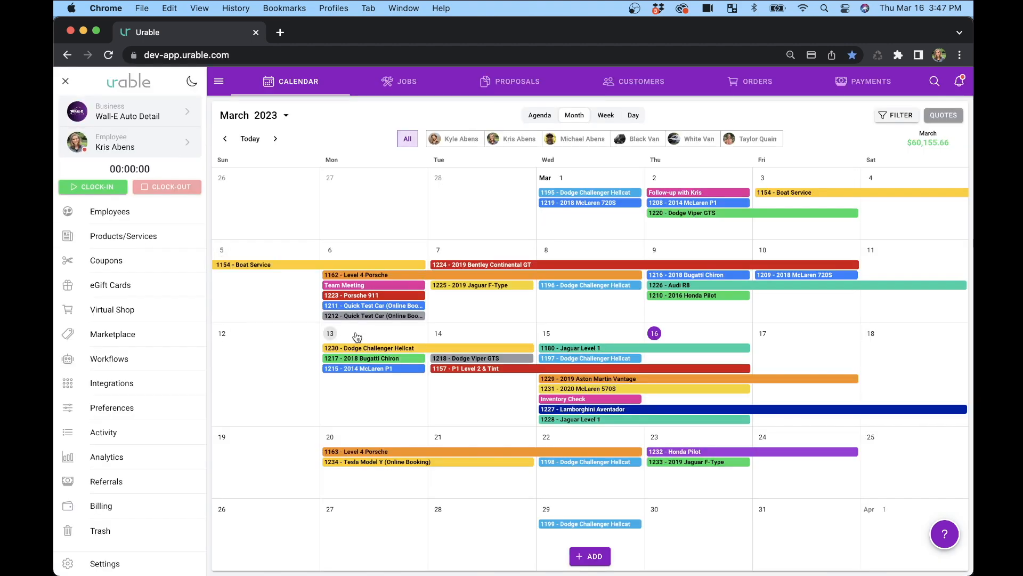
Open the grey Quick Test Car online booking on March 6 and examine its quote status, line items and schedule
left_click(355, 316)
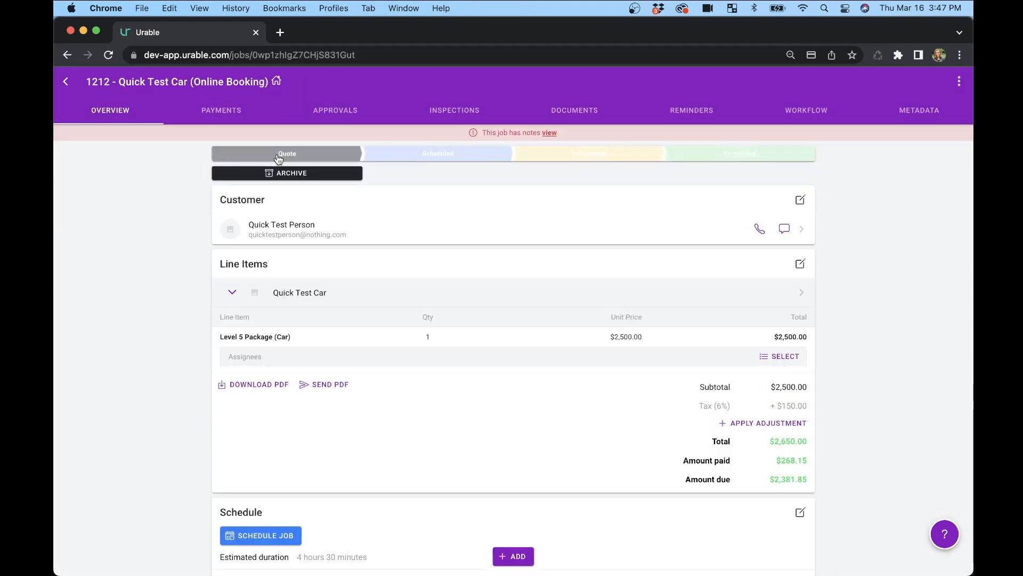
scroll(159, 377, "down", 5)
scroll(159, 377, "down", 1)
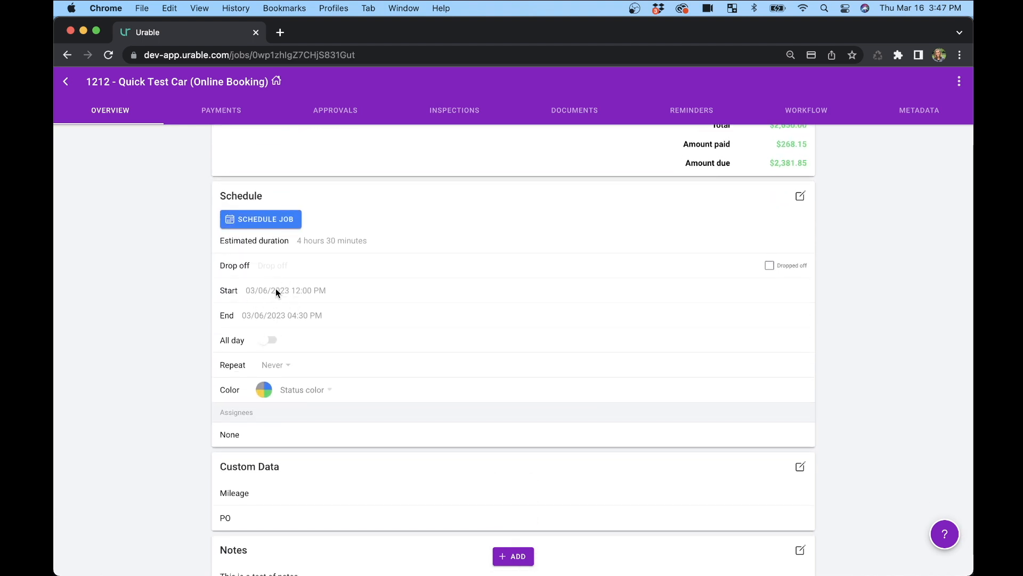
scroll(408, 292, "up", 6)
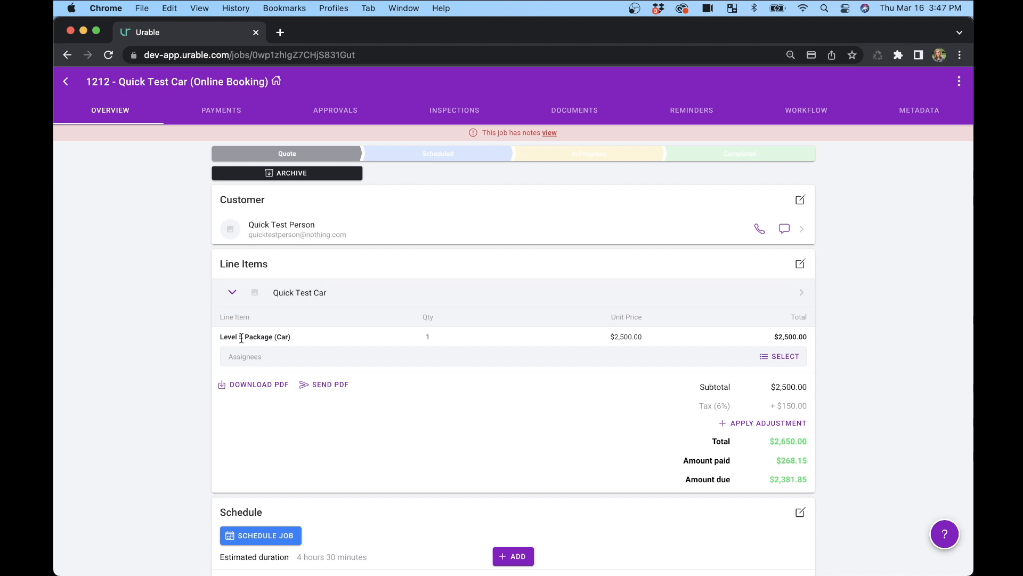
scroll(172, 479, "down", 5)
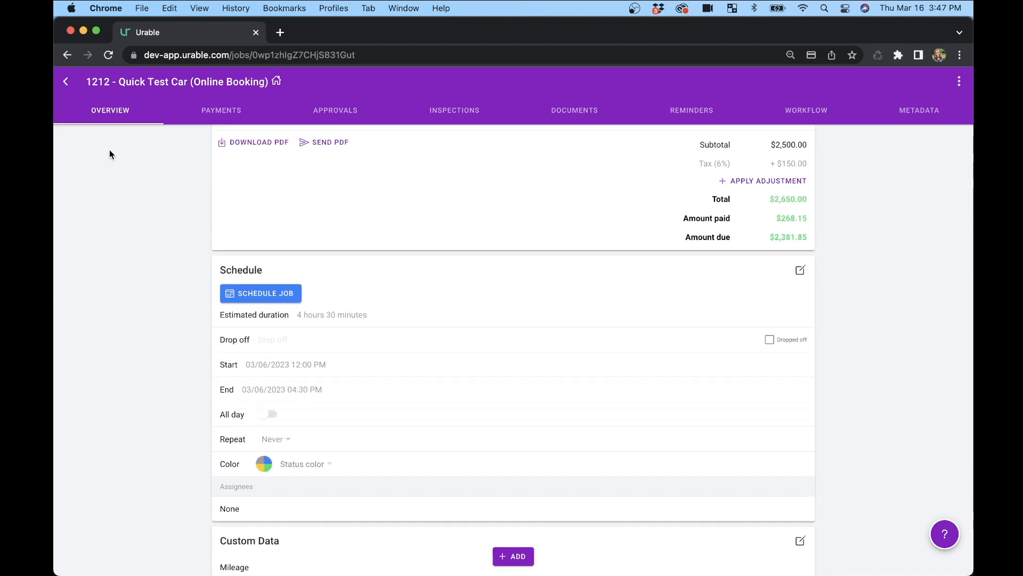
left_click(68, 87)
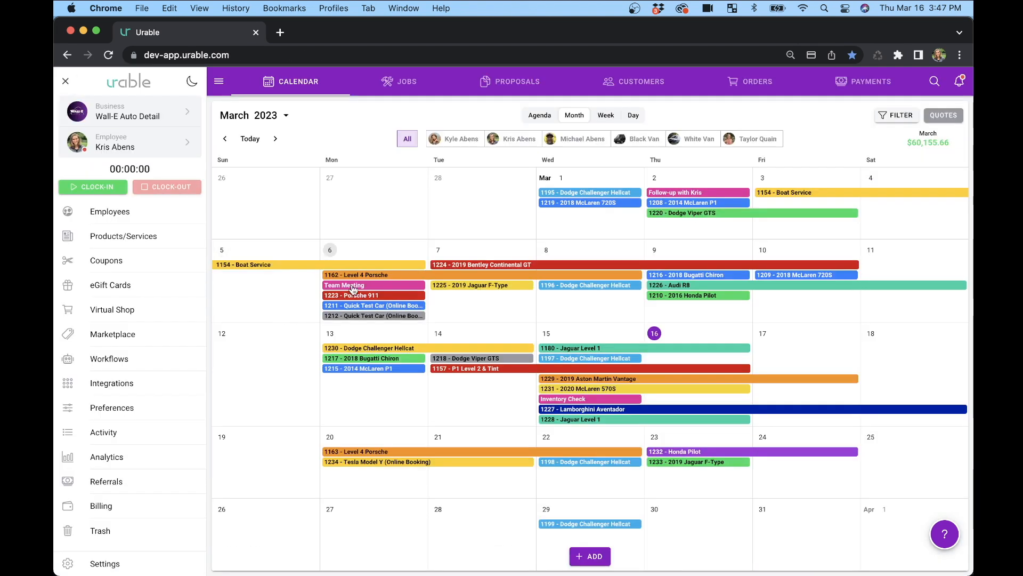
left_click(360, 316)
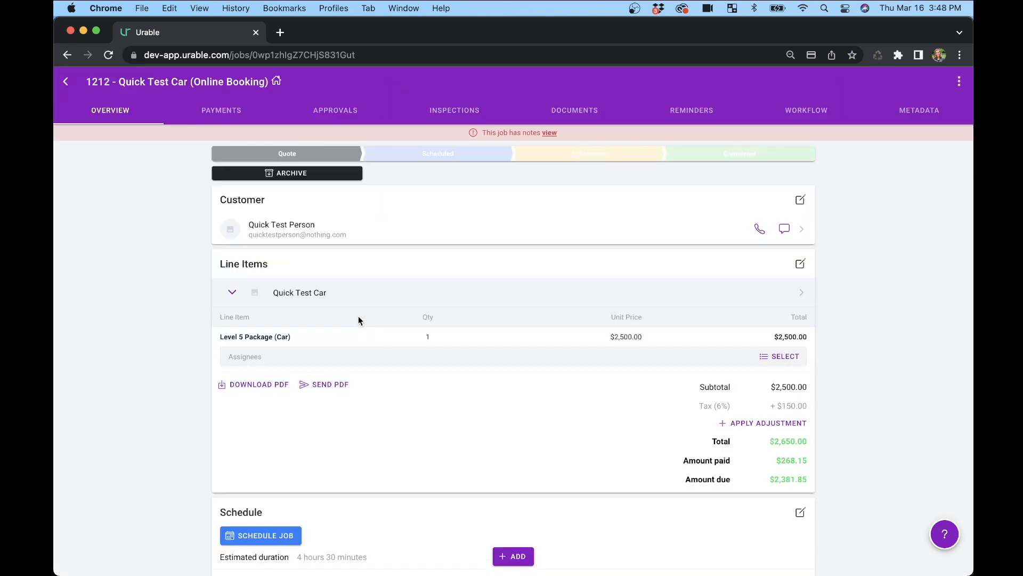
Schedule the Quick Test Car online booking for 3/6/23 from 12:00 PM to 4:30 PM, and return to the calendar
scroll(358, 316, "down", 5)
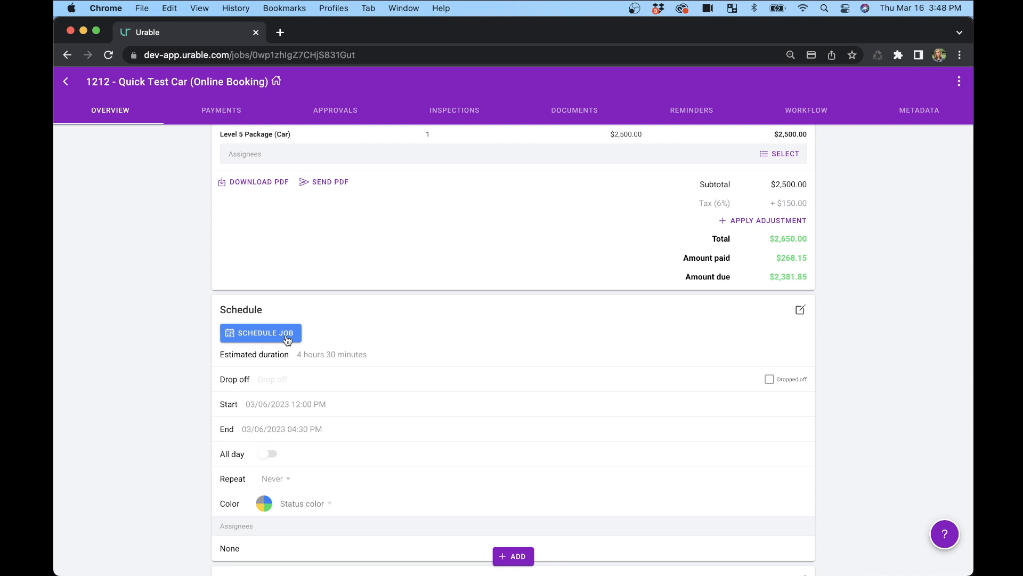
left_click(287, 336)
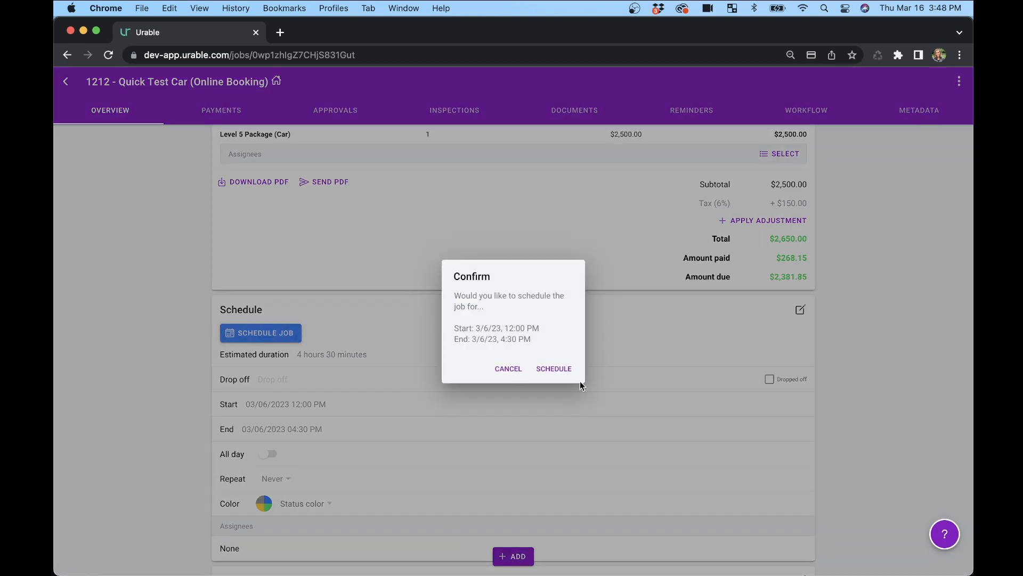
left_click(553, 369)
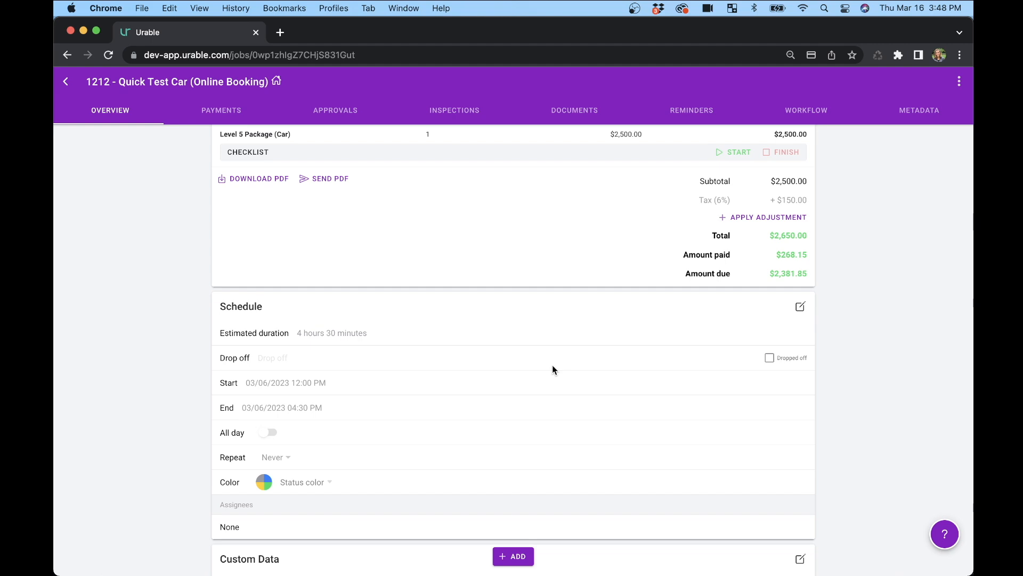
left_click(68, 83)
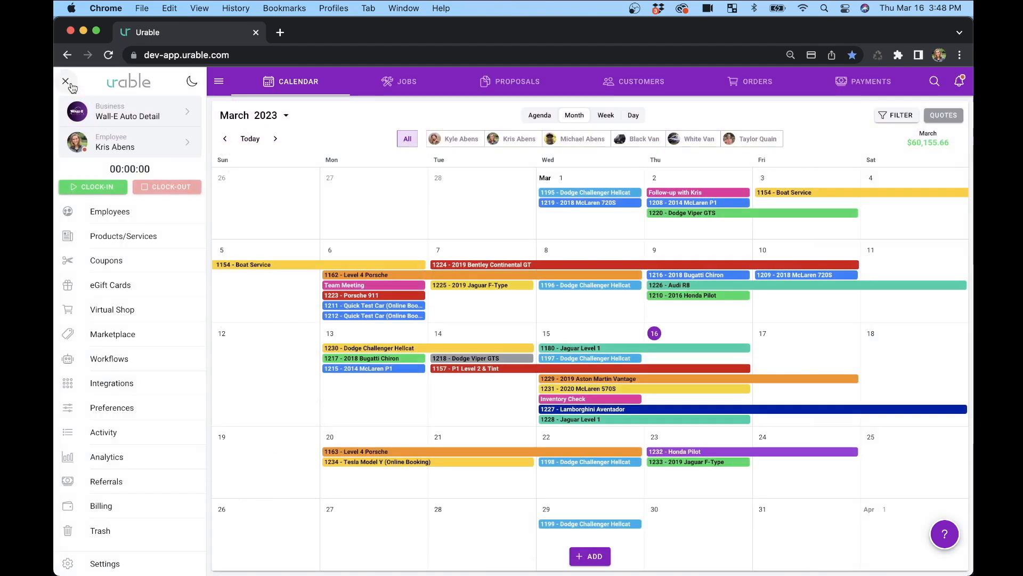
Turn on automatic scheduling of online booking requests in the virtual shop preferences
left_click(133, 411)
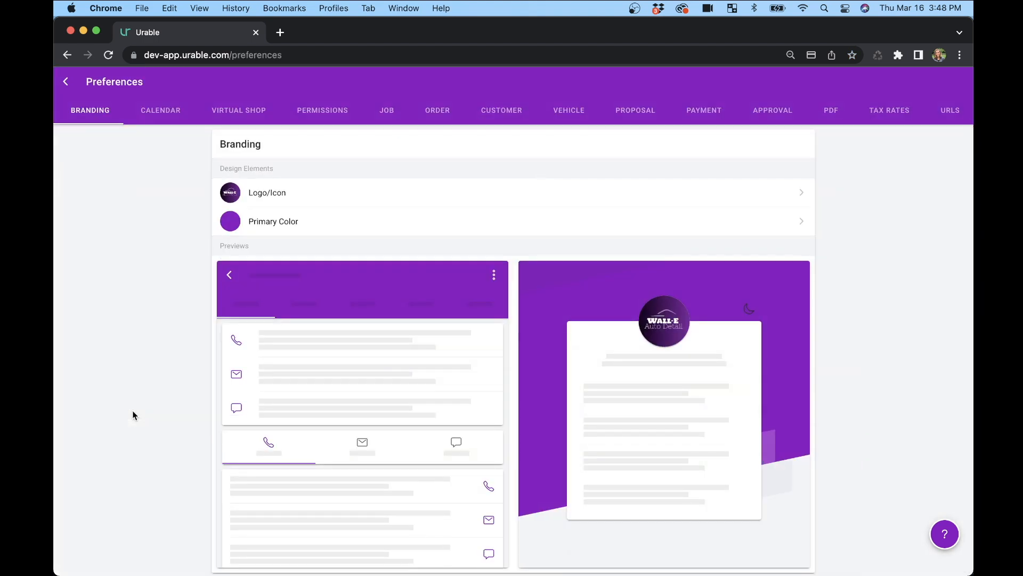
left_click(238, 110)
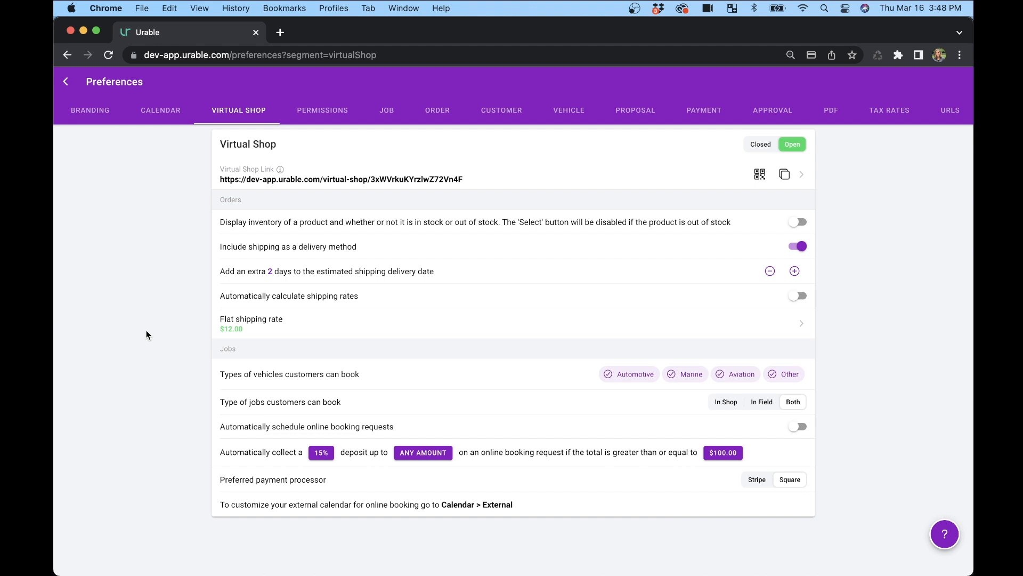
left_click(799, 428)
Try a 0% deposit for online booking requests, and set the deposit back to 15%
left_click(321, 455)
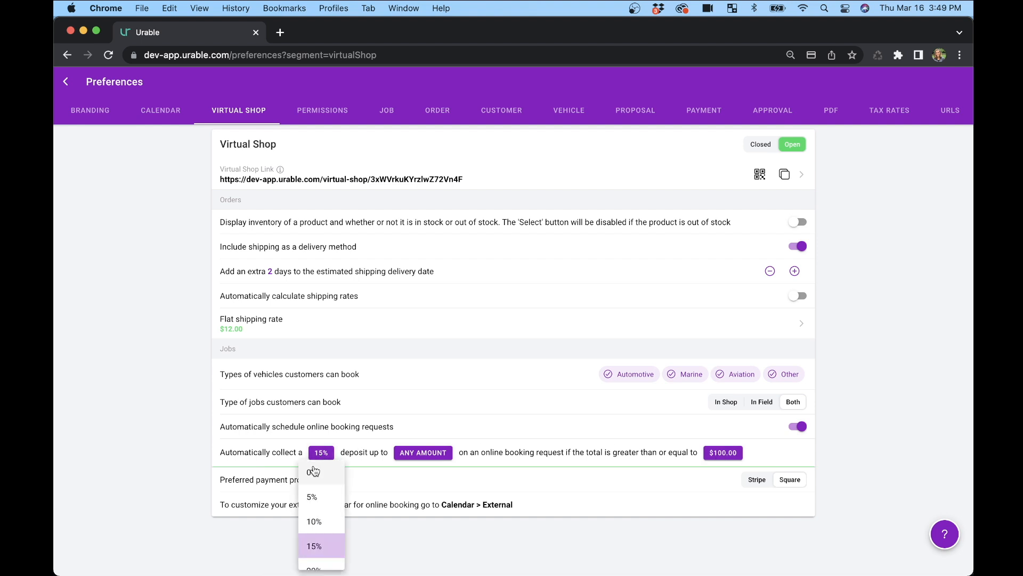
left_click(313, 470)
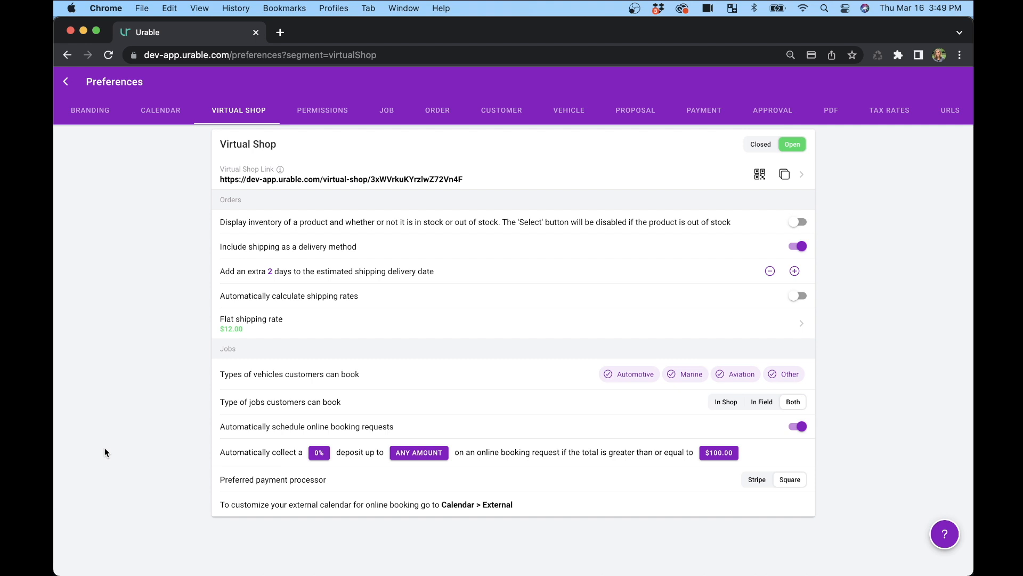
left_click(322, 458)
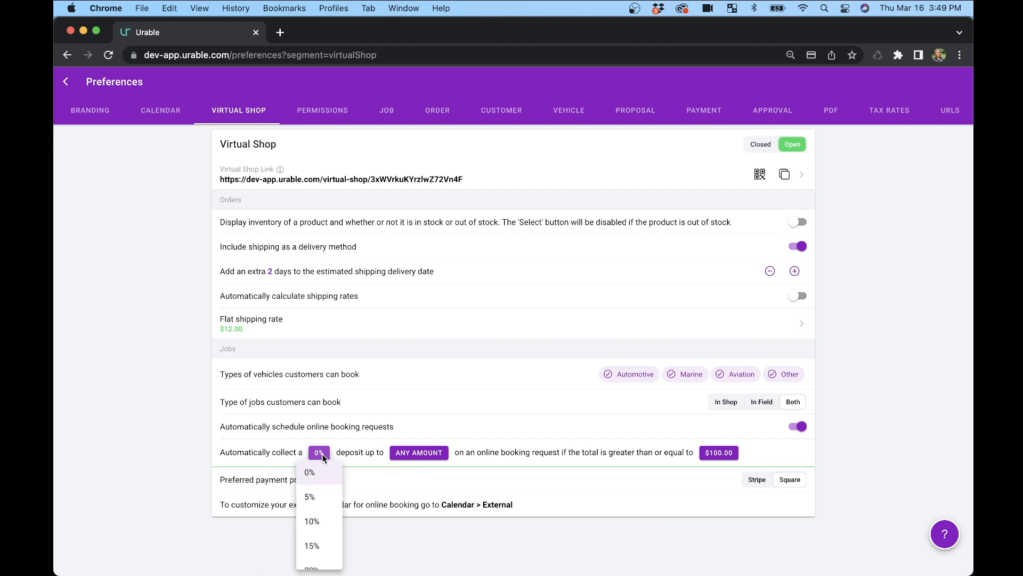
left_click(311, 546)
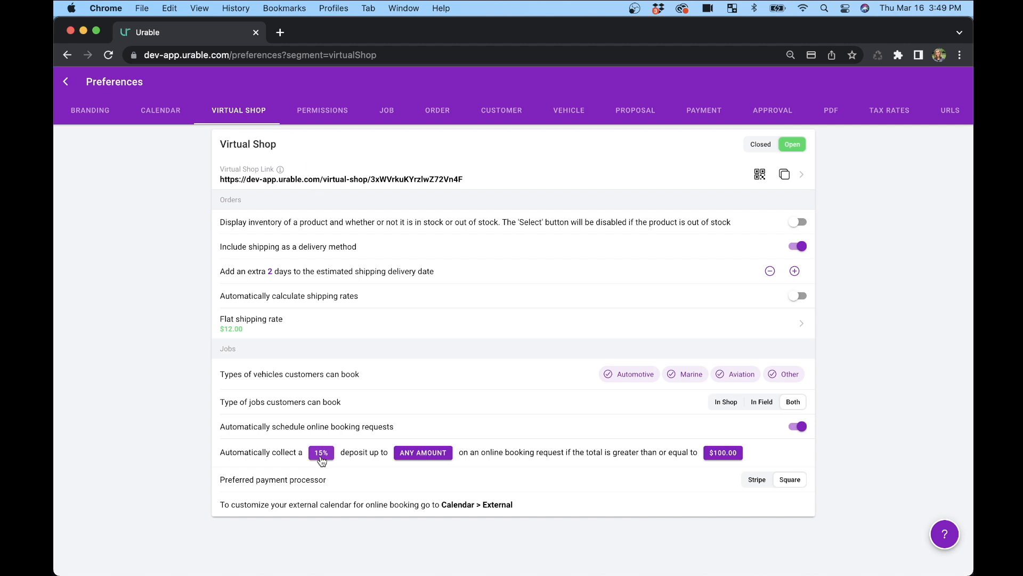
Limit the automatically collected online booking deposit to a maximum of $200.00
left_click(413, 462)
scroll(413, 528, "down", 5)
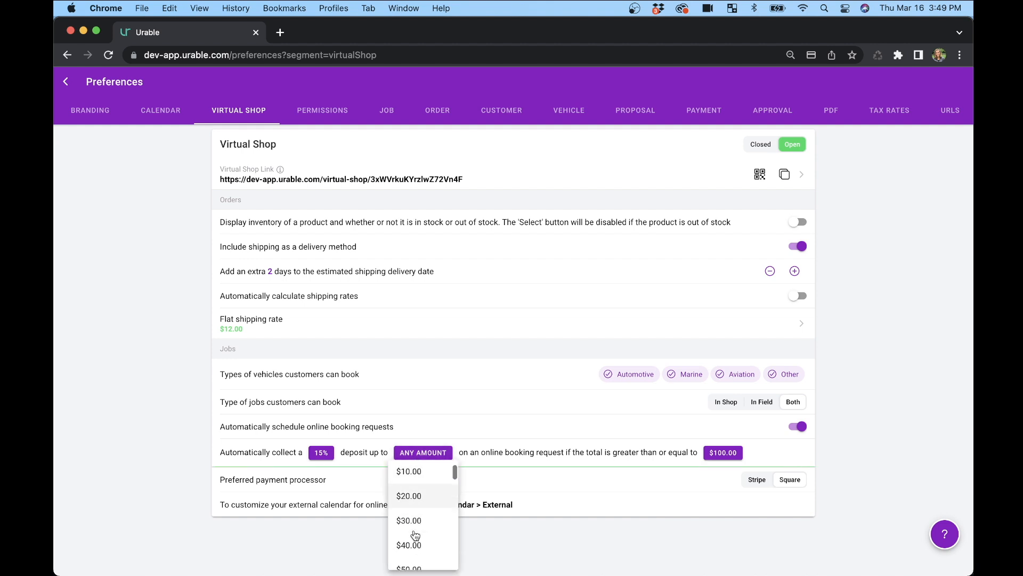
scroll(415, 533, "down", 10)
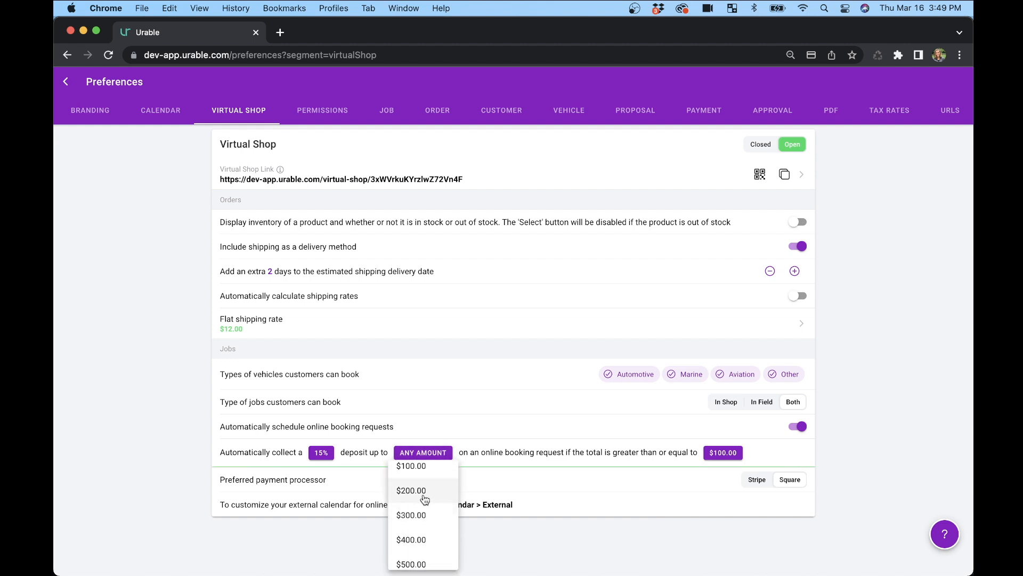
left_click(415, 530)
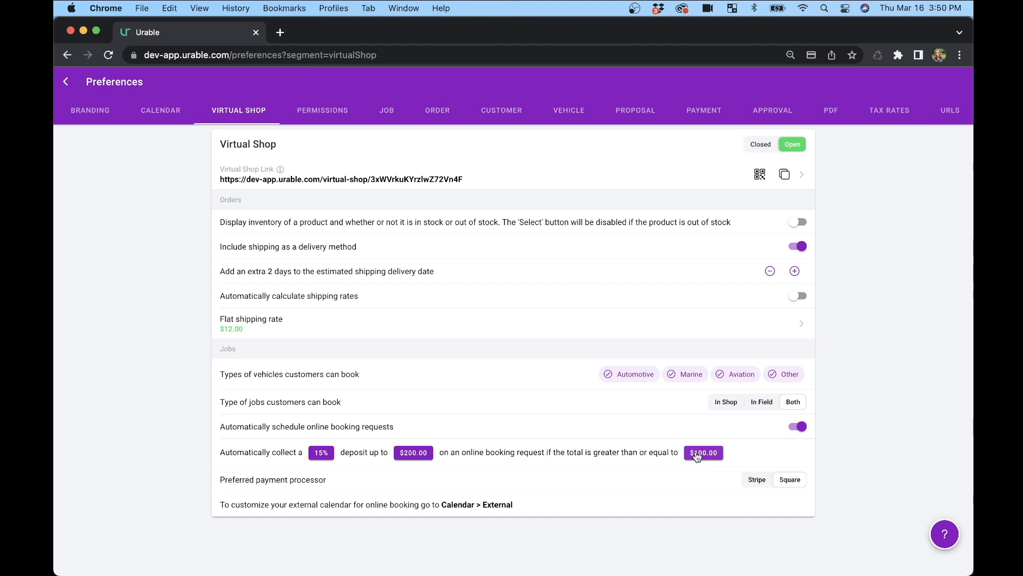
Add Tinted Tails from the Tinting category to the virtual shop cart and open the checkout
left_click(68, 88)
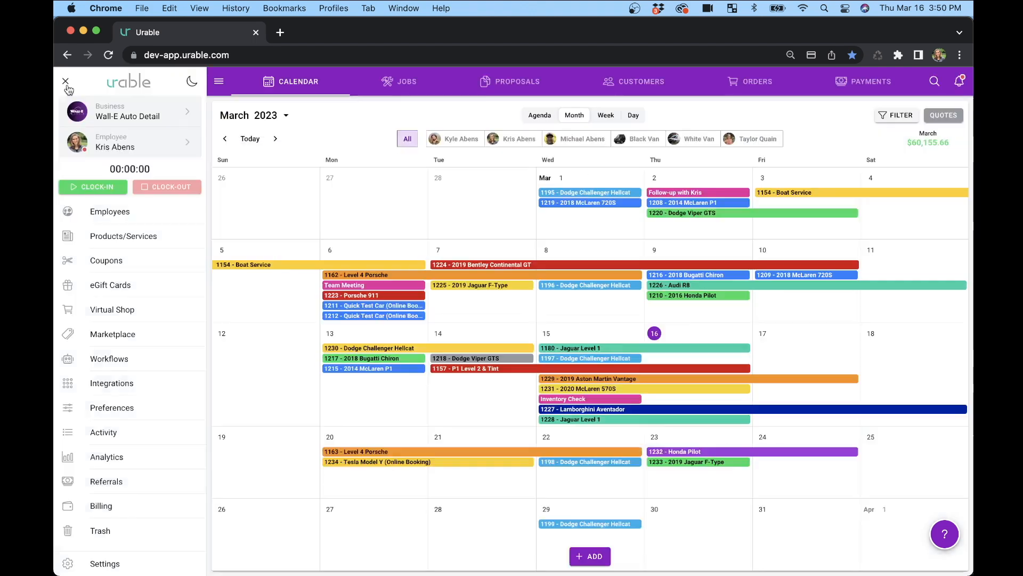
left_click(98, 312)
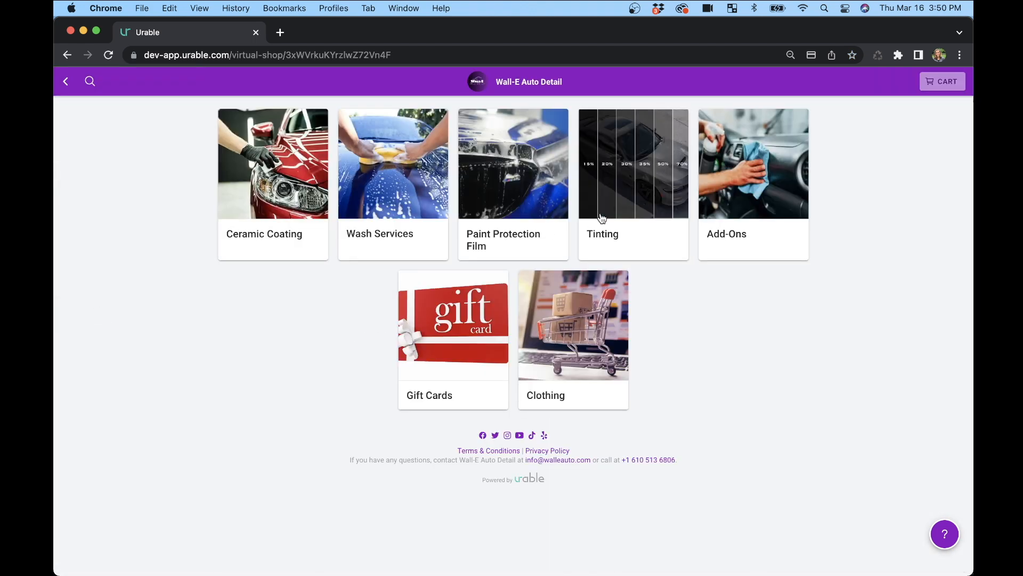
left_click(642, 183)
left_click(930, 147)
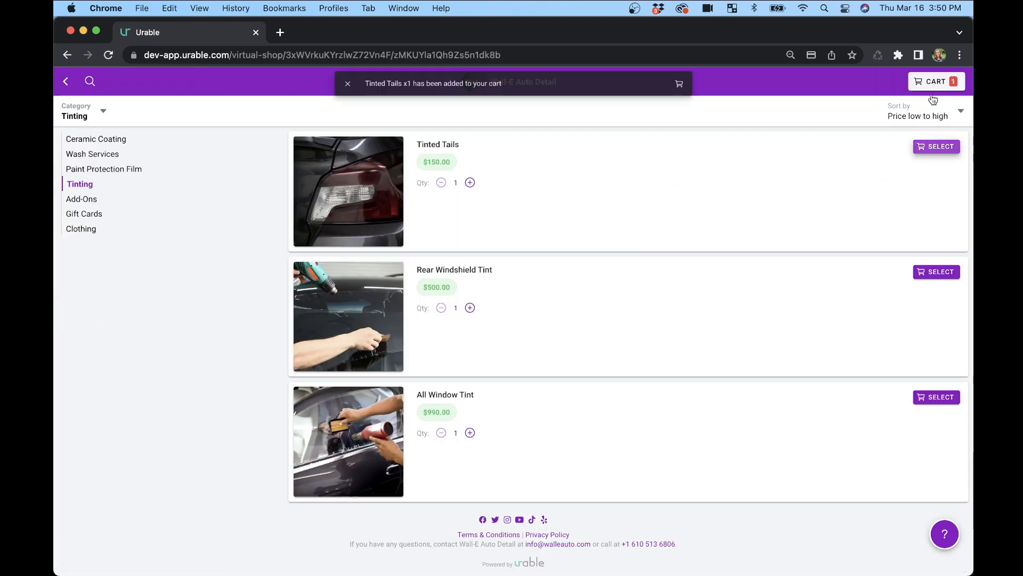
left_click(941, 82)
Examine the deposit requirement and payment form in the checkout, and return to the virtual shop preferences
scroll(902, 295, "down", 5)
scroll(902, 295, "down", 5)
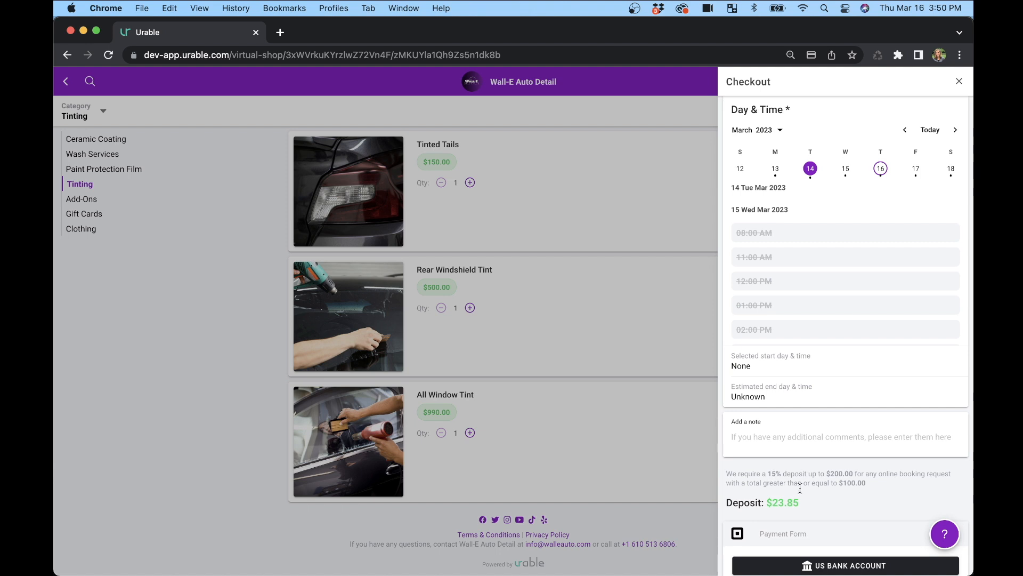
scroll(789, 505, "down", 3)
scroll(792, 504, "down", 1)
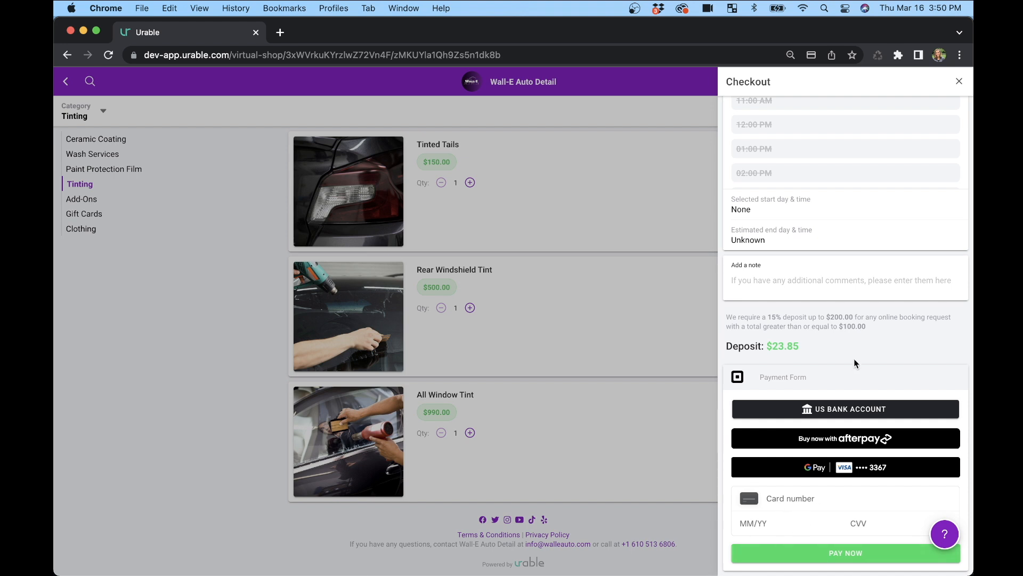
left_click(65, 81)
left_click(101, 408)
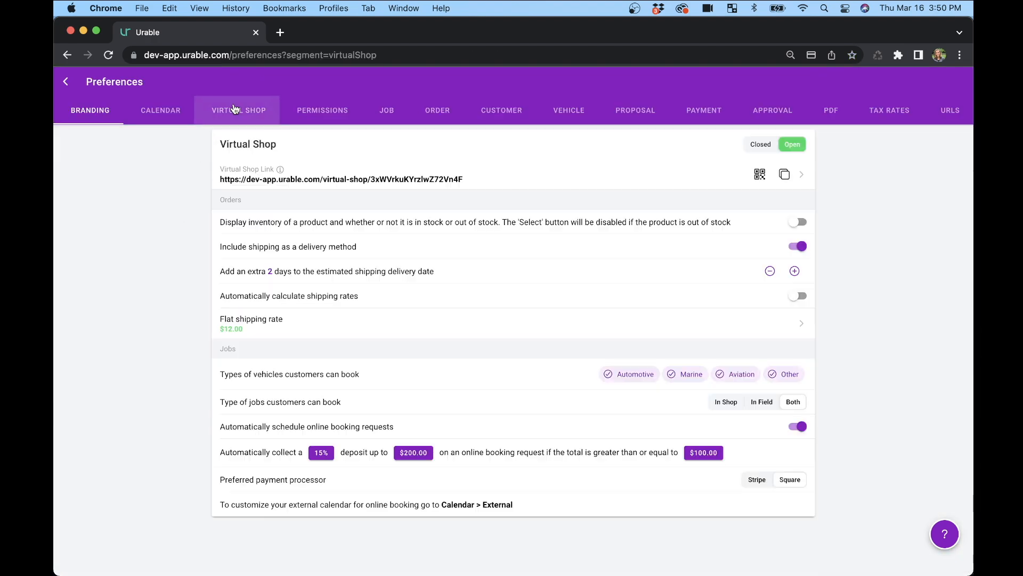